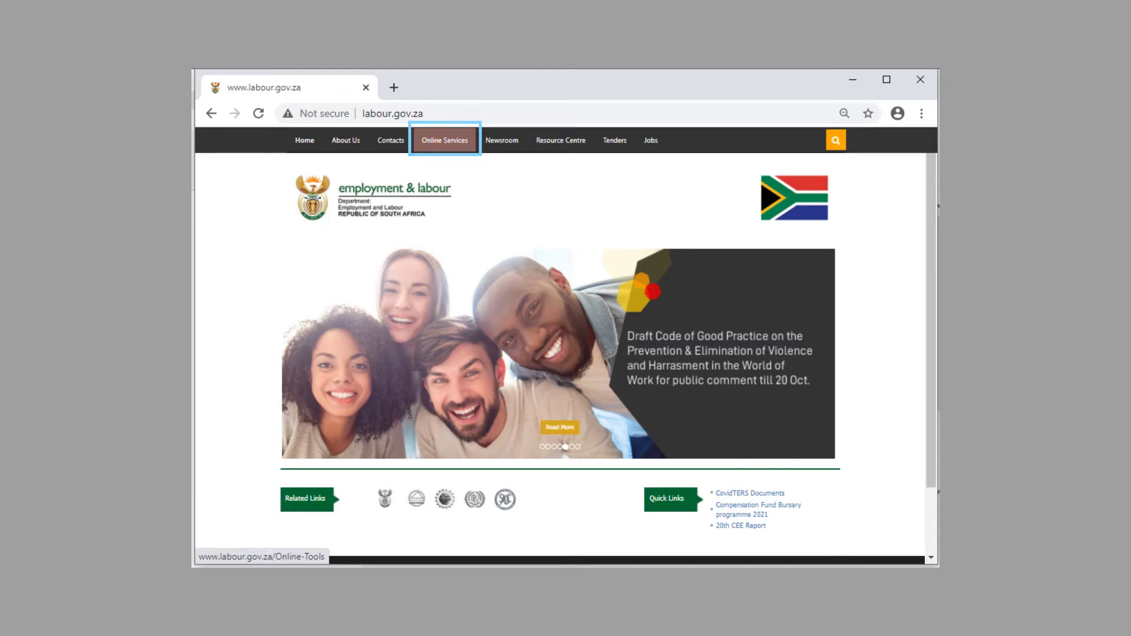
Step: Reach the Register For DOL Access form via Online Services and ROE Online user registration
left_click(444, 140)
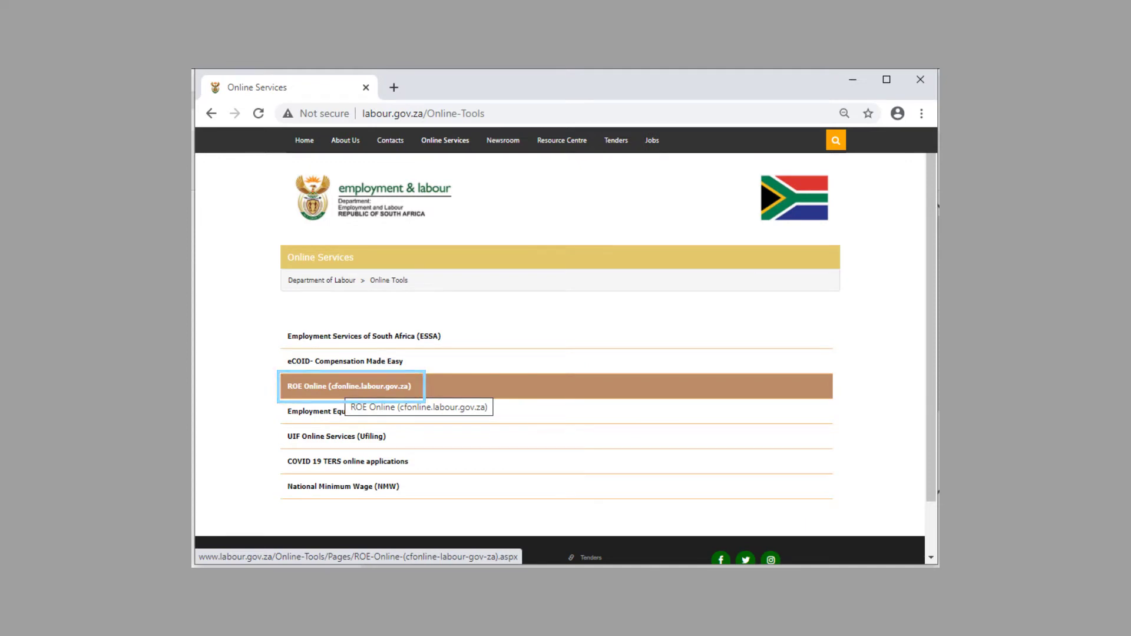
left_click(350, 386)
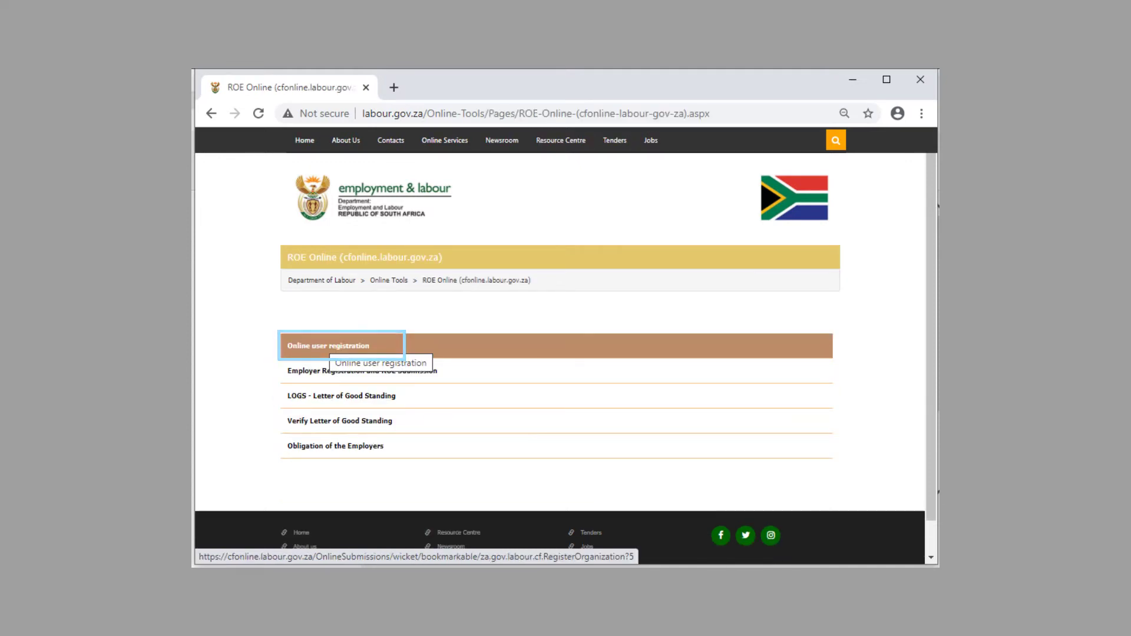
left_click(328, 345)
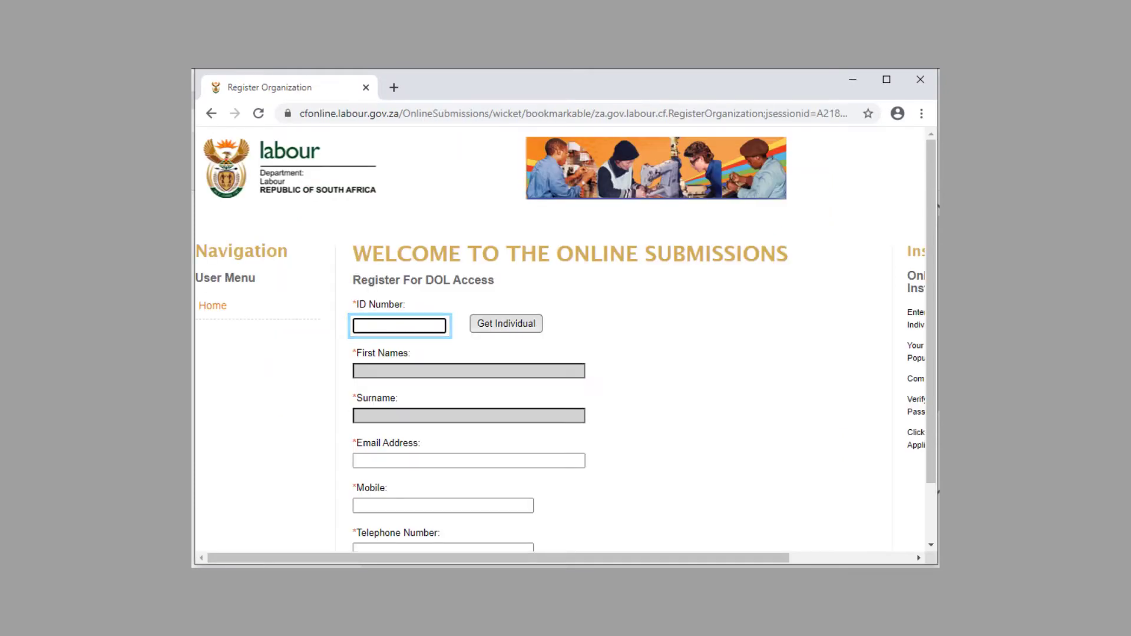
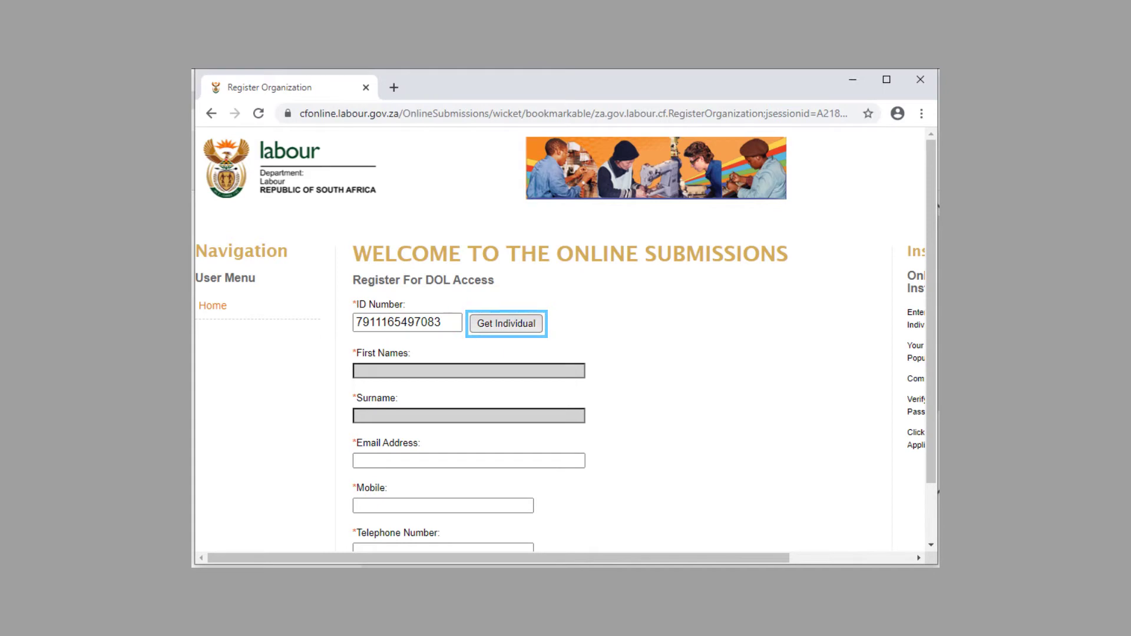
Step: Retrieve the individual's names from the ID number and submit the completed contact details
left_click(505, 324)
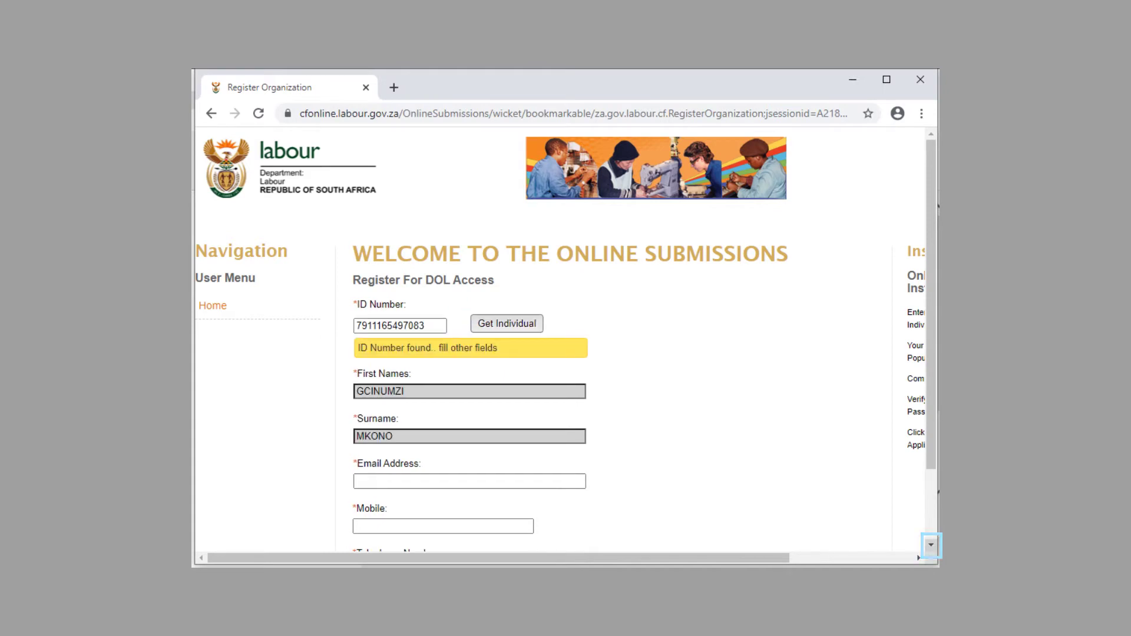
left_click(931, 545)
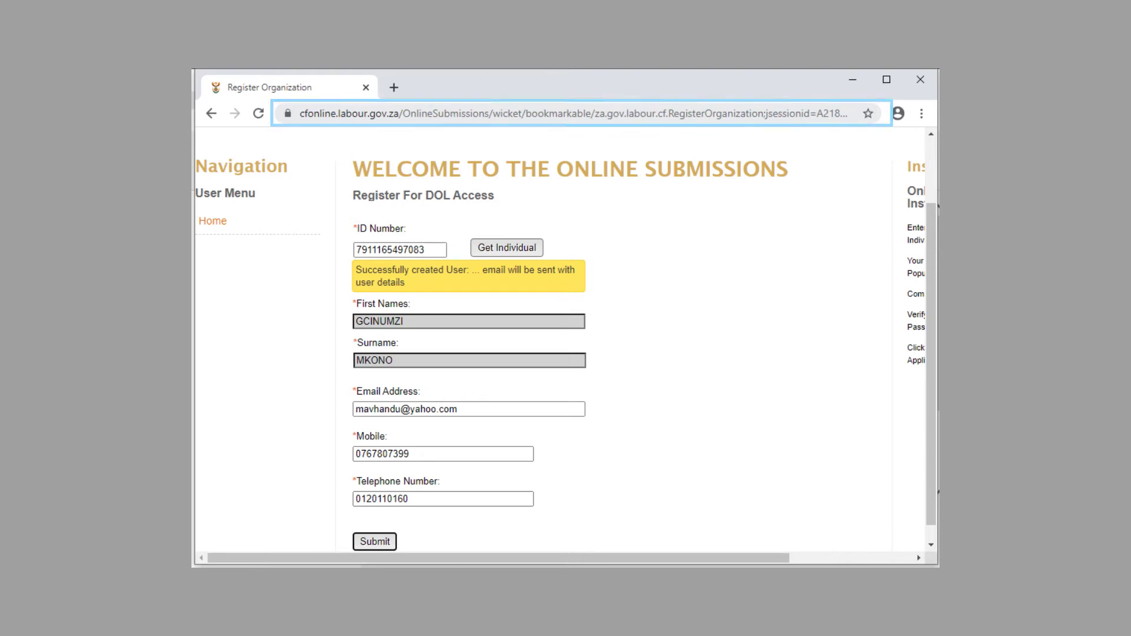
Step: Replace the current web address with labour.gov.za to reach the homepage
key("BackSpace")
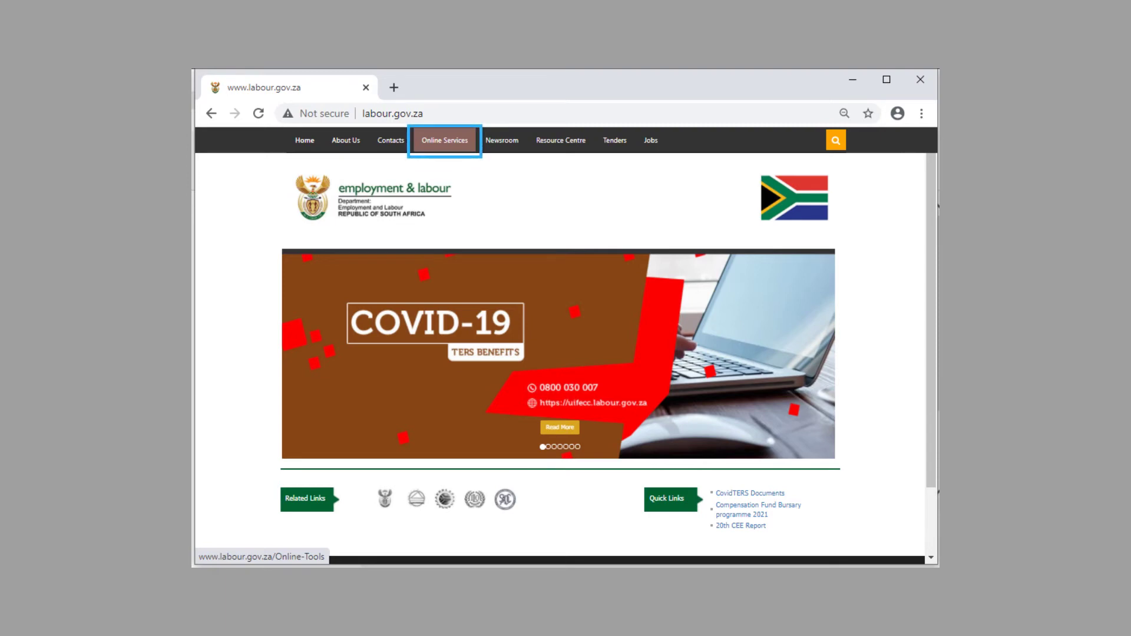
Step: Load the Online Services page listing eCOID Compensation Made Easy
key("Return")
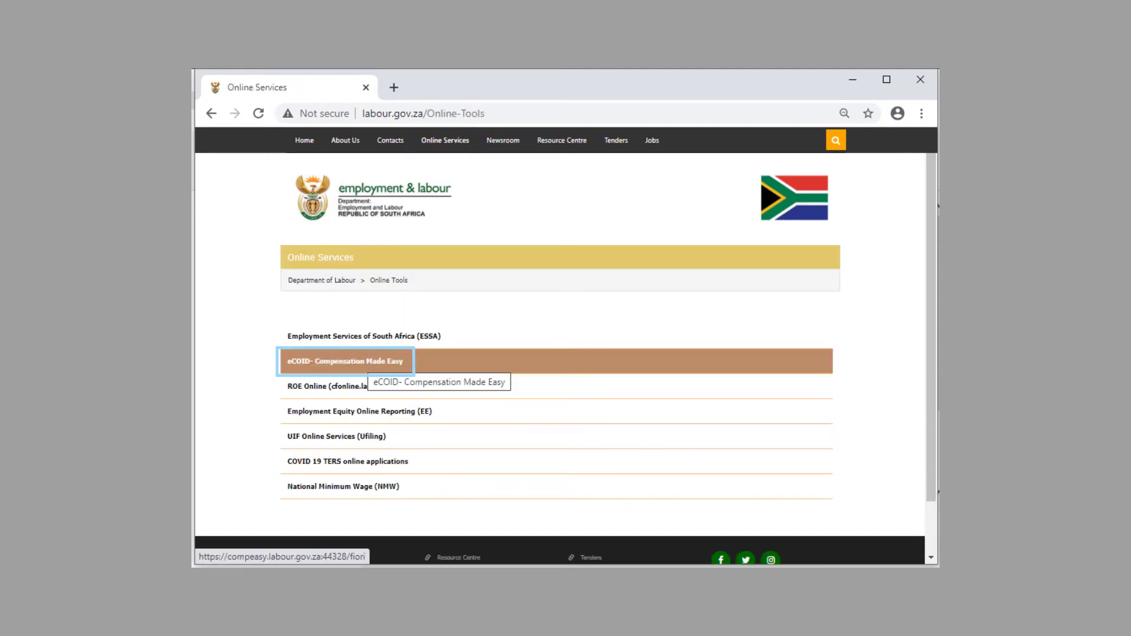